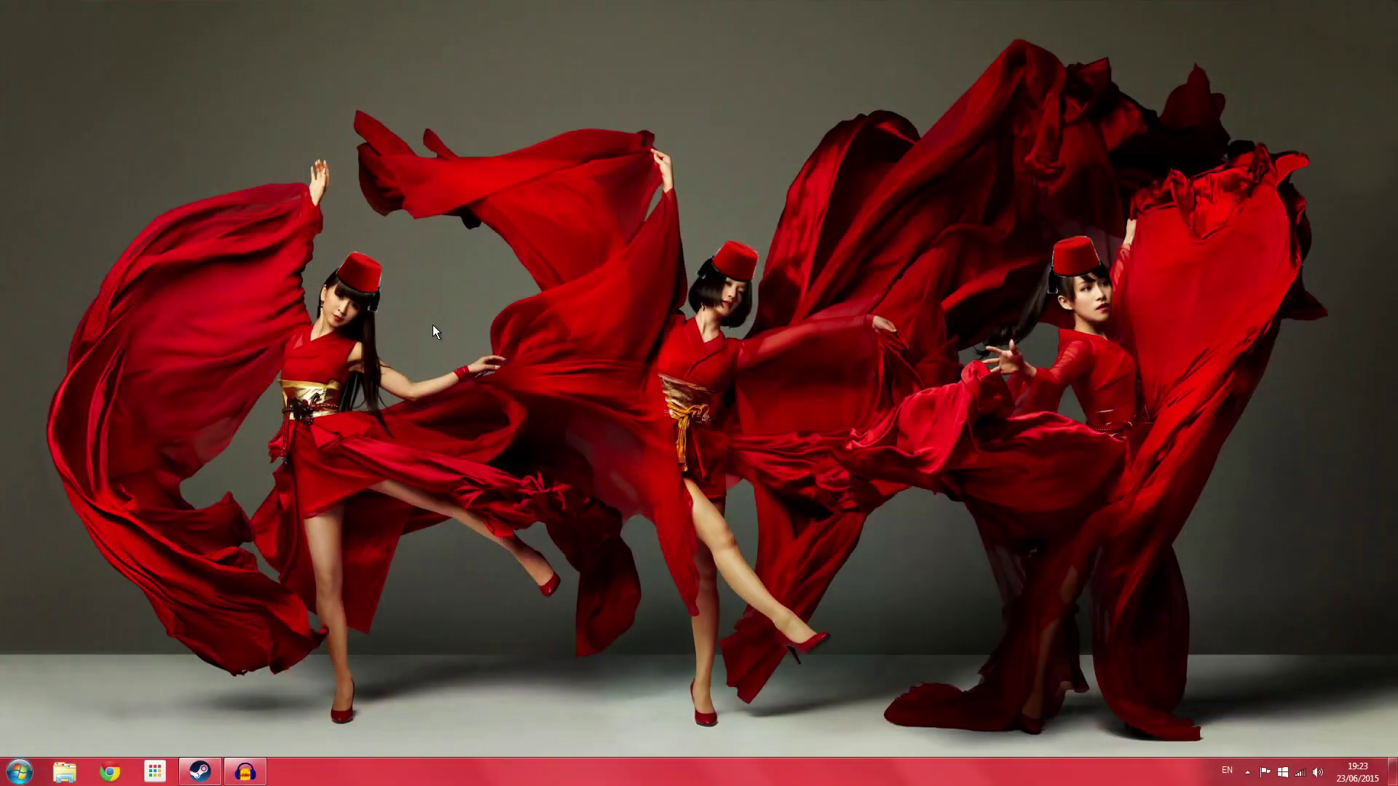
Step: Open Steam from the taskbar to show the Batman: Arkham Knight library page
click(199, 772)
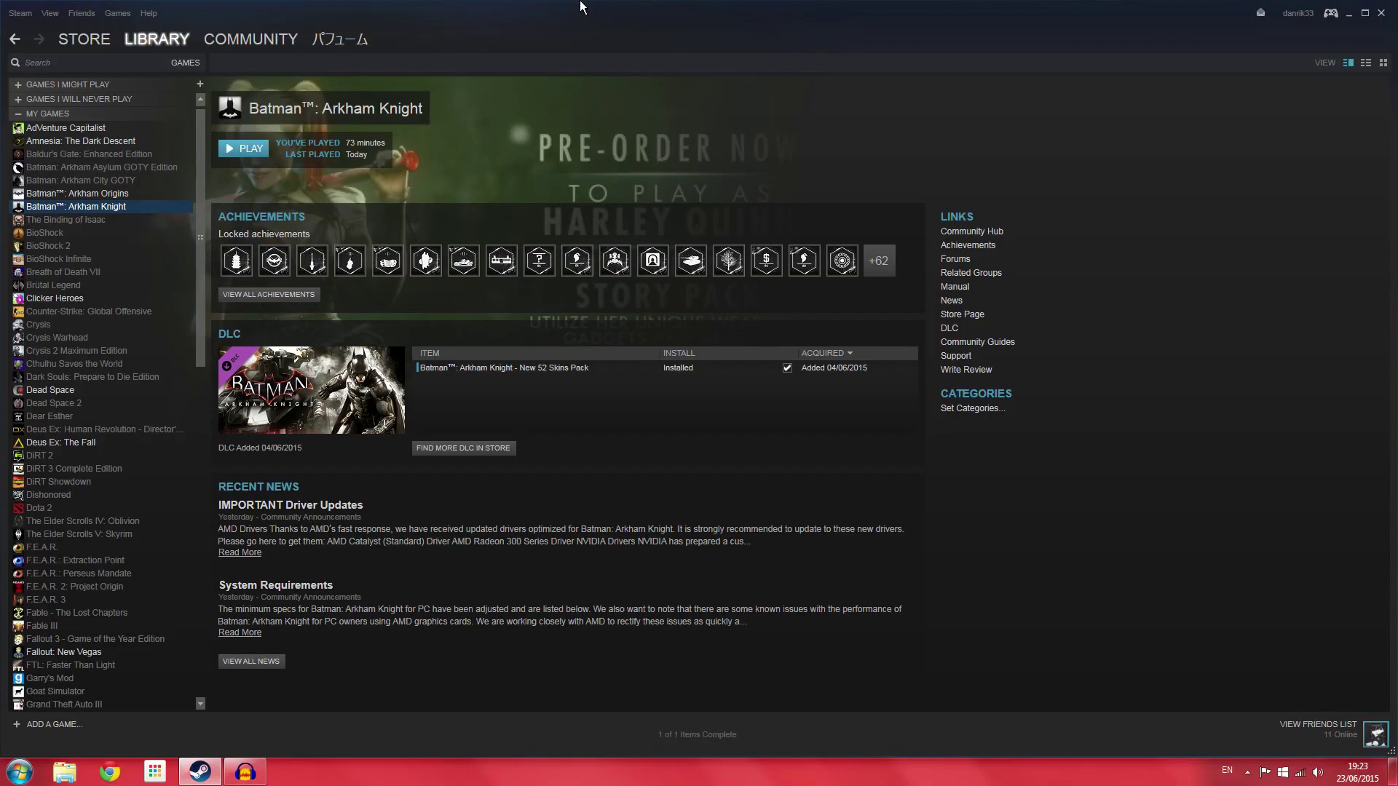
Step: Restore the Steam library window, move it to screen centre, and narrow it from the left
drag(595, 12, 169, 3)
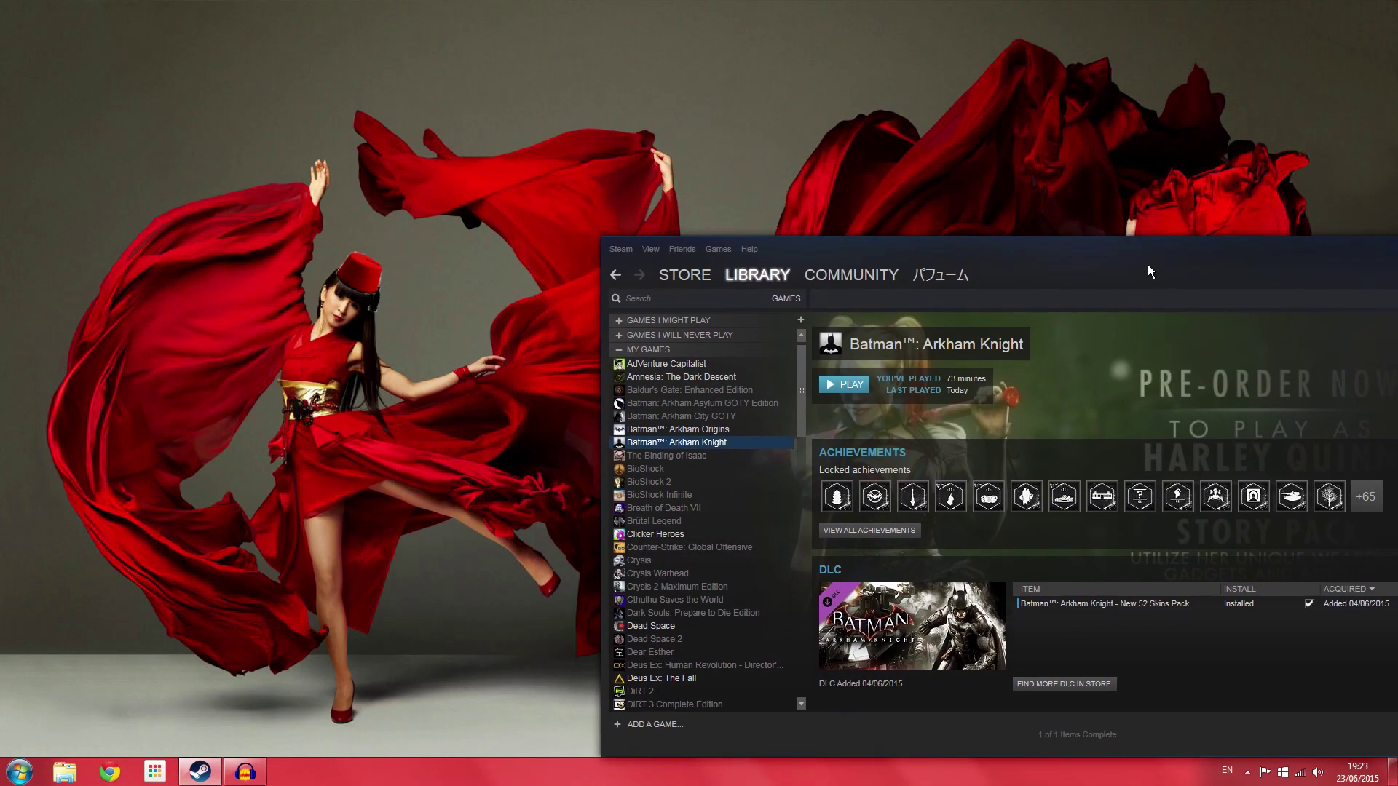
drag(1148, 264, 789, 128)
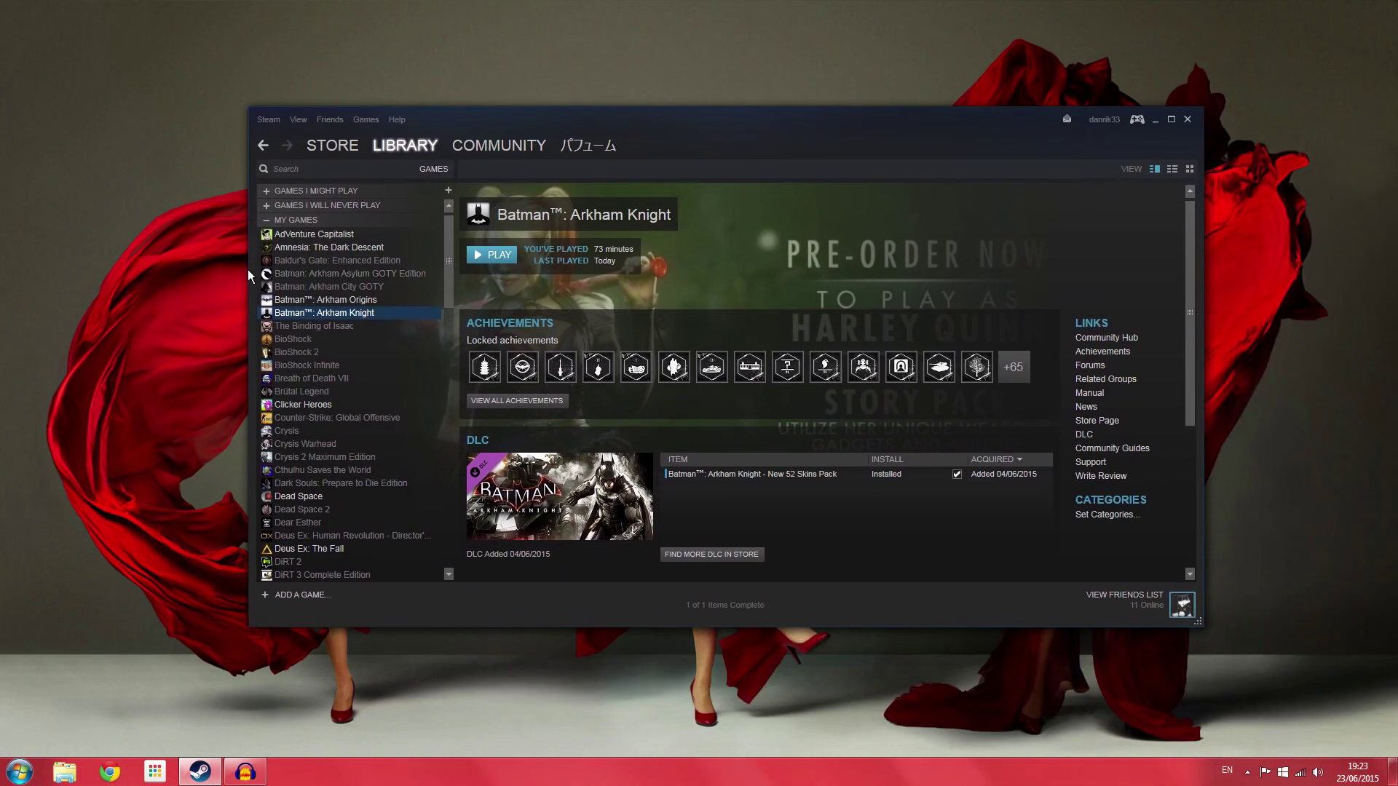
drag(247, 267, 550, 281)
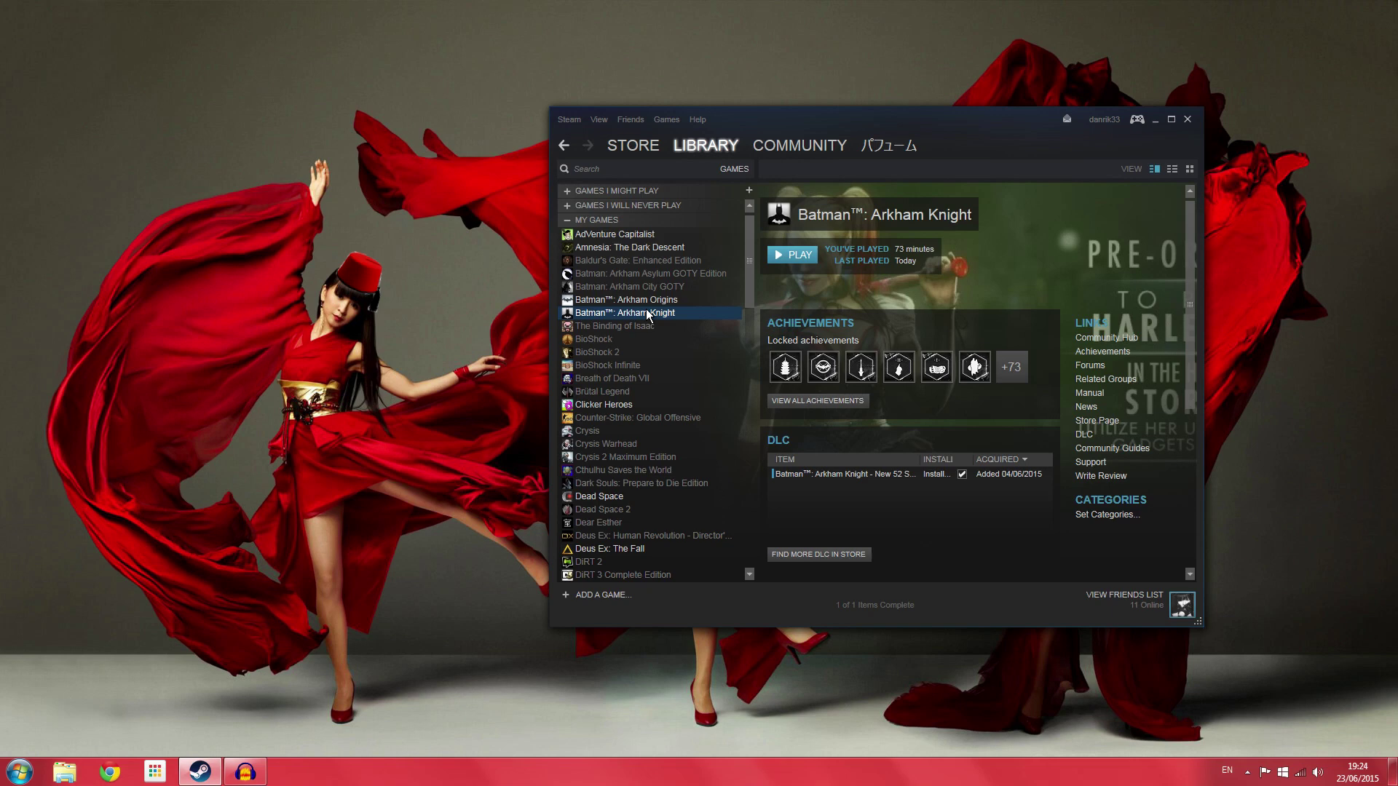
Step: Launch Batman: Arkham Knight from Steam and minimize the Steam library window
click(796, 257)
click(1154, 121)
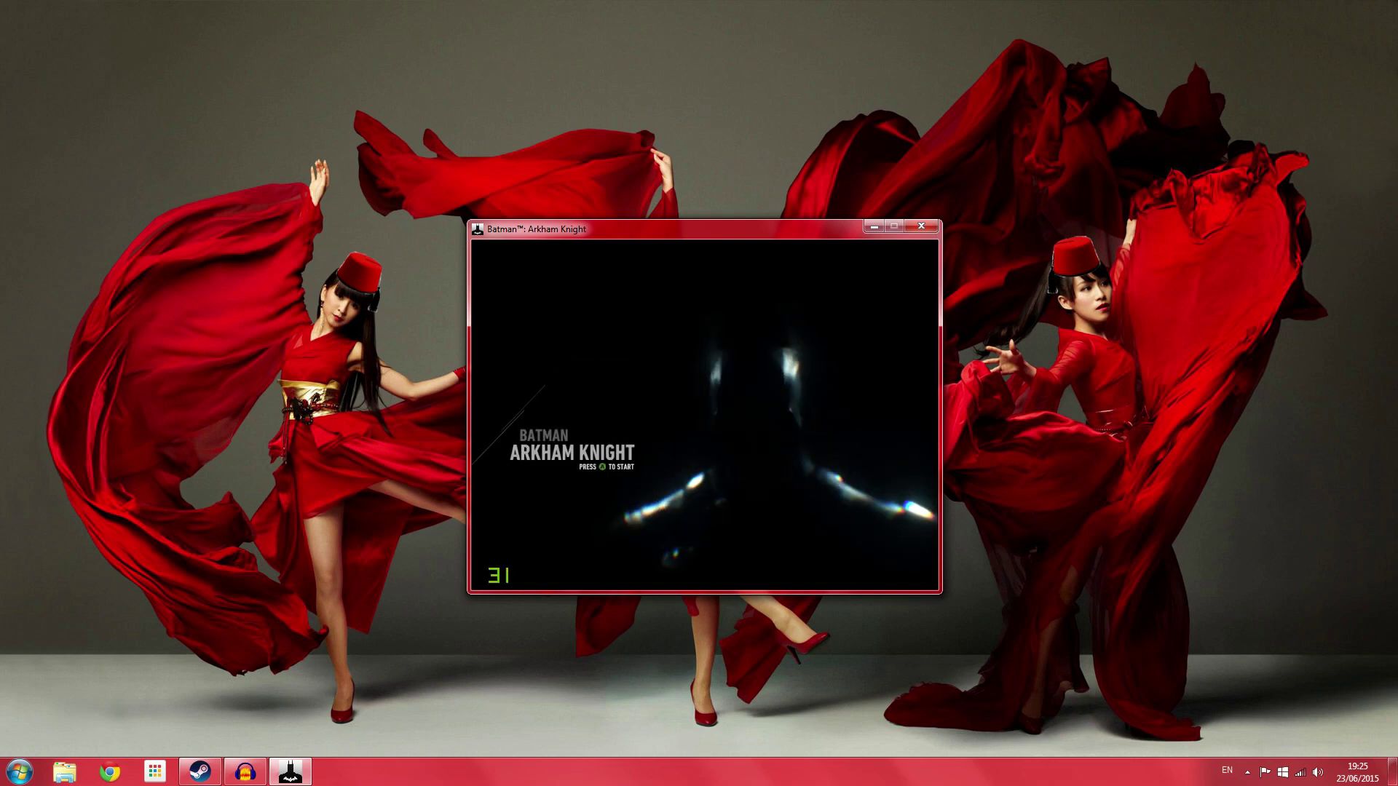
Step: Get past the title screen, load the saved game and open the game options
key(Return)
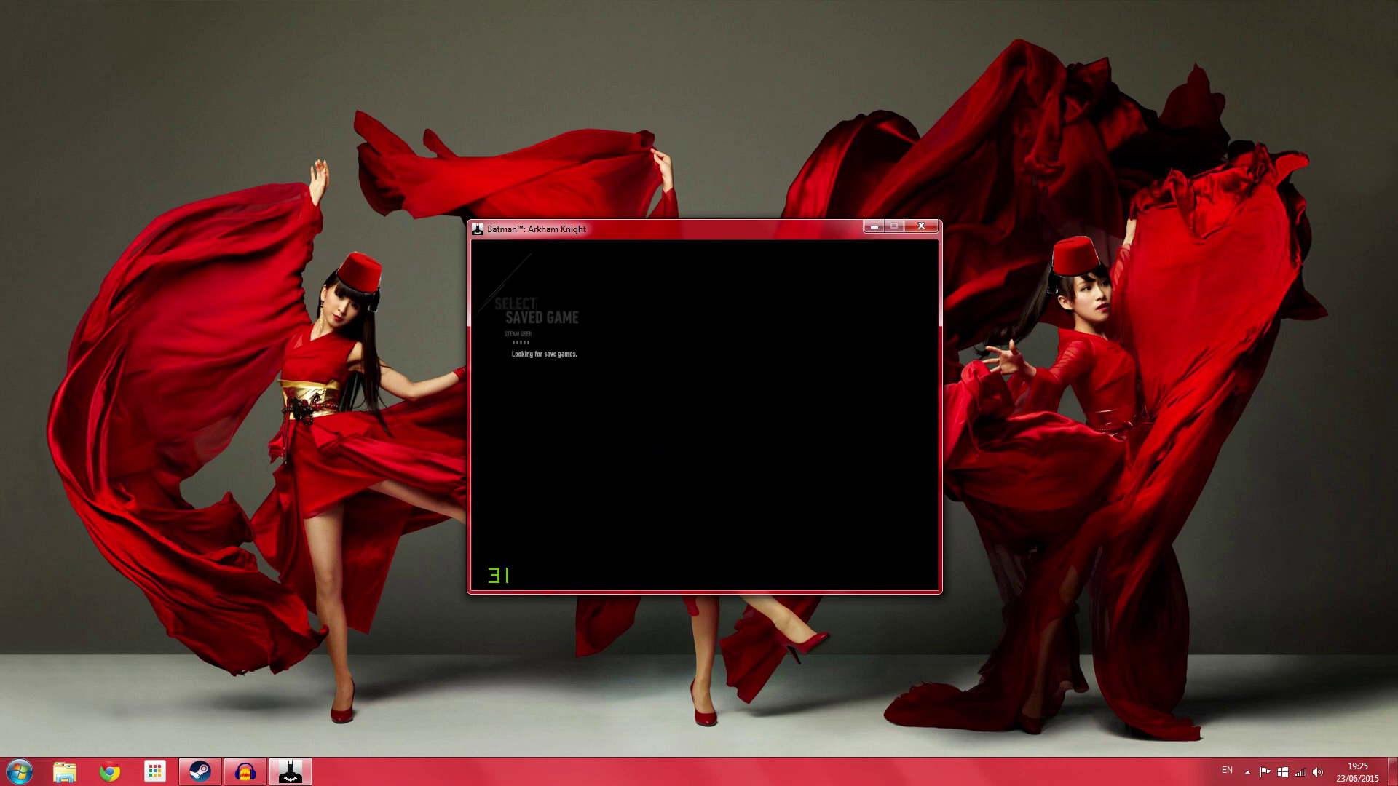
key(Return)
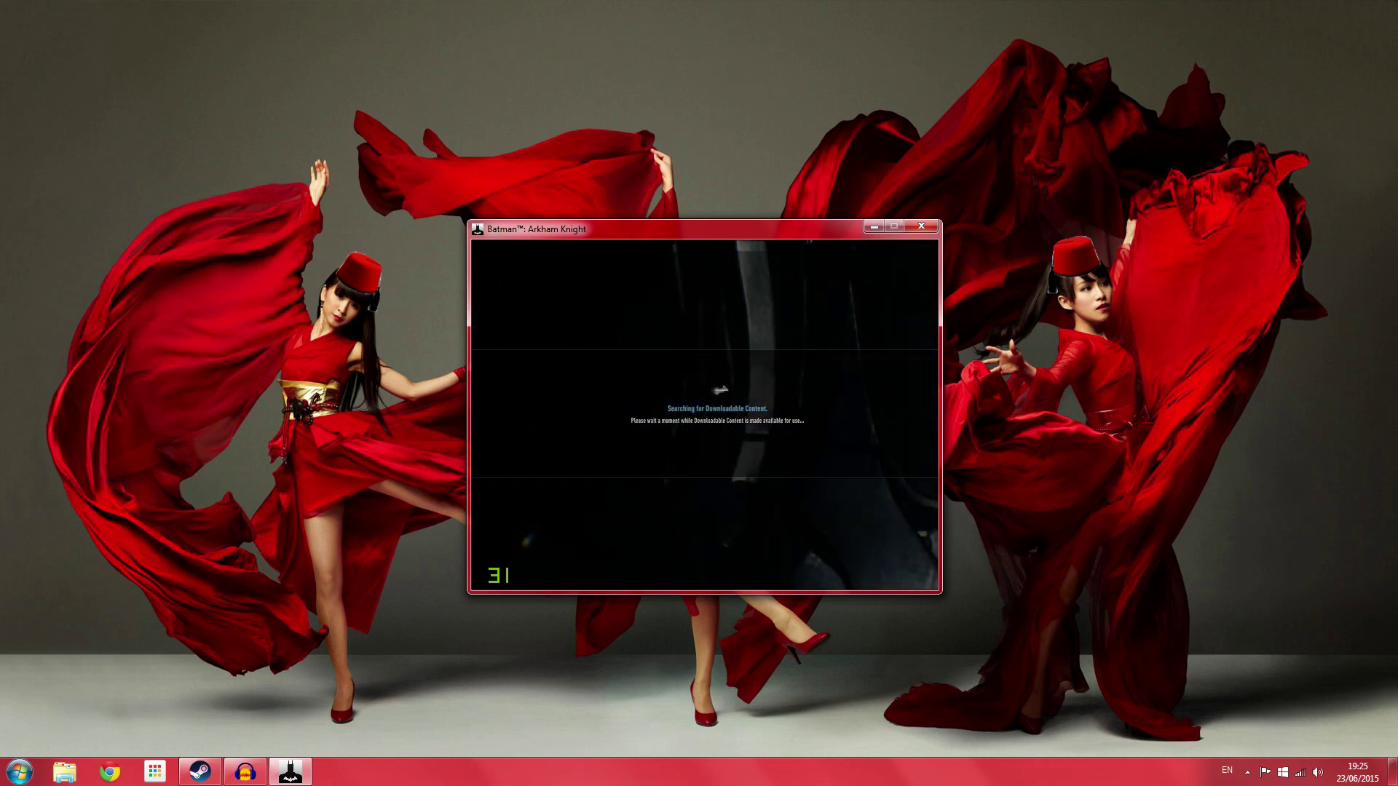
key(Down)
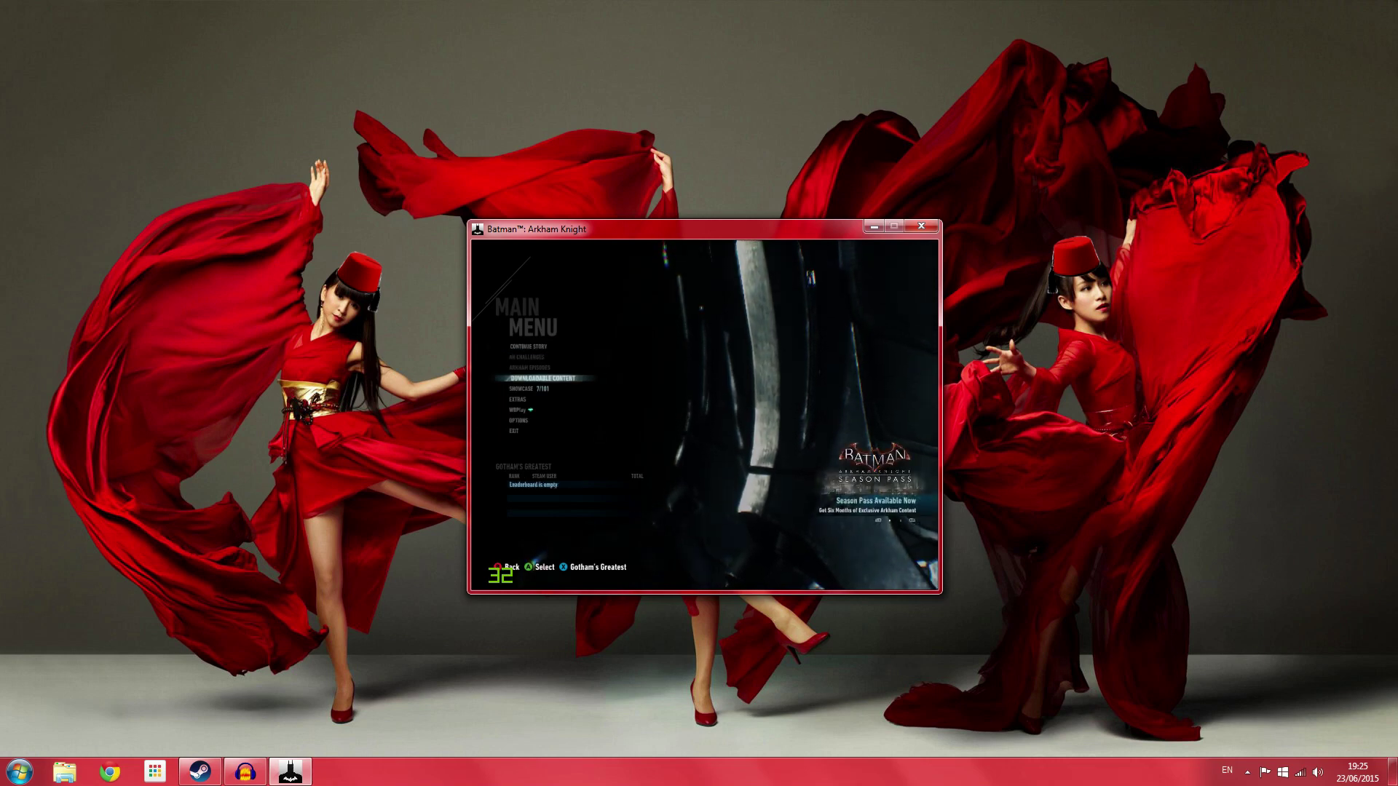
key(Down)
key(Down)
key(Down)
key(Down)
key(Return)
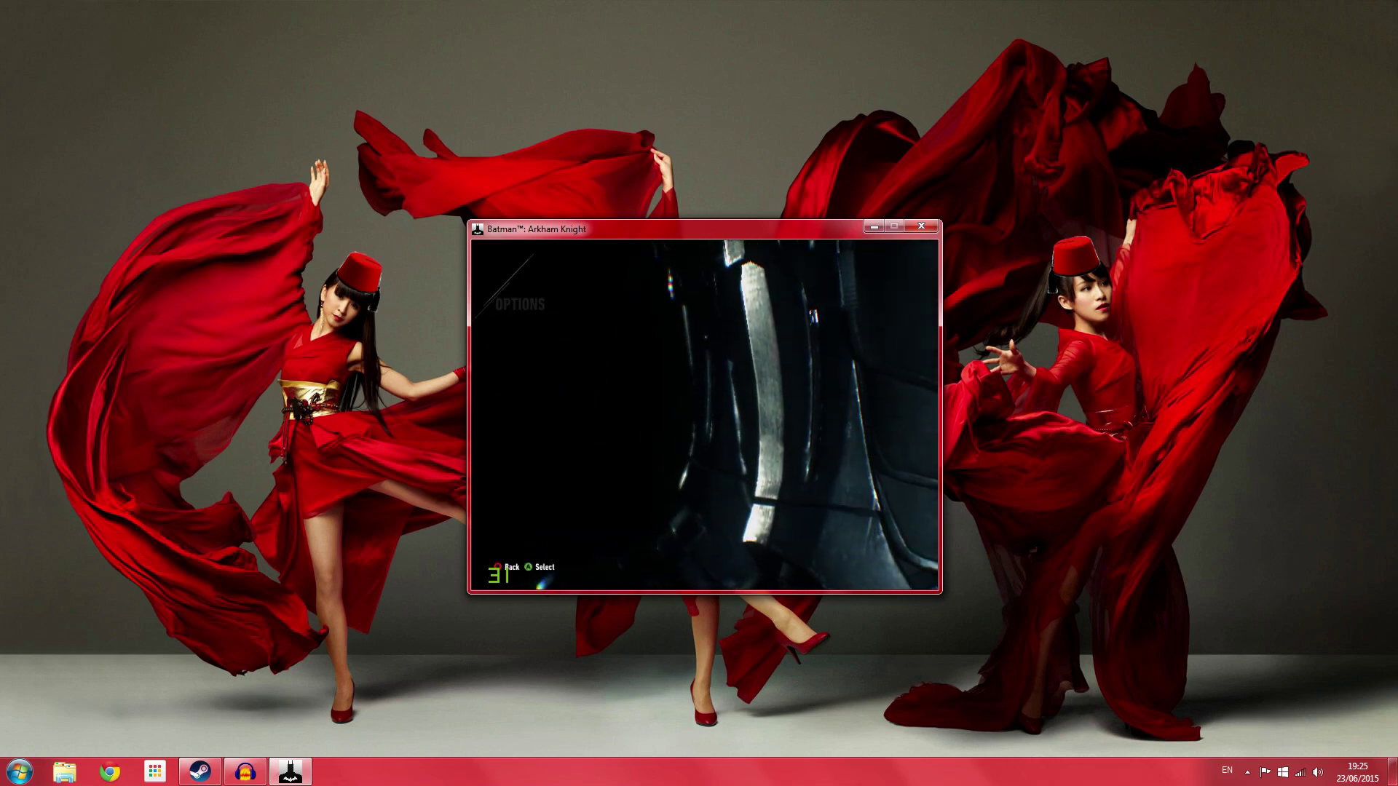
key(Down)
key(Down)
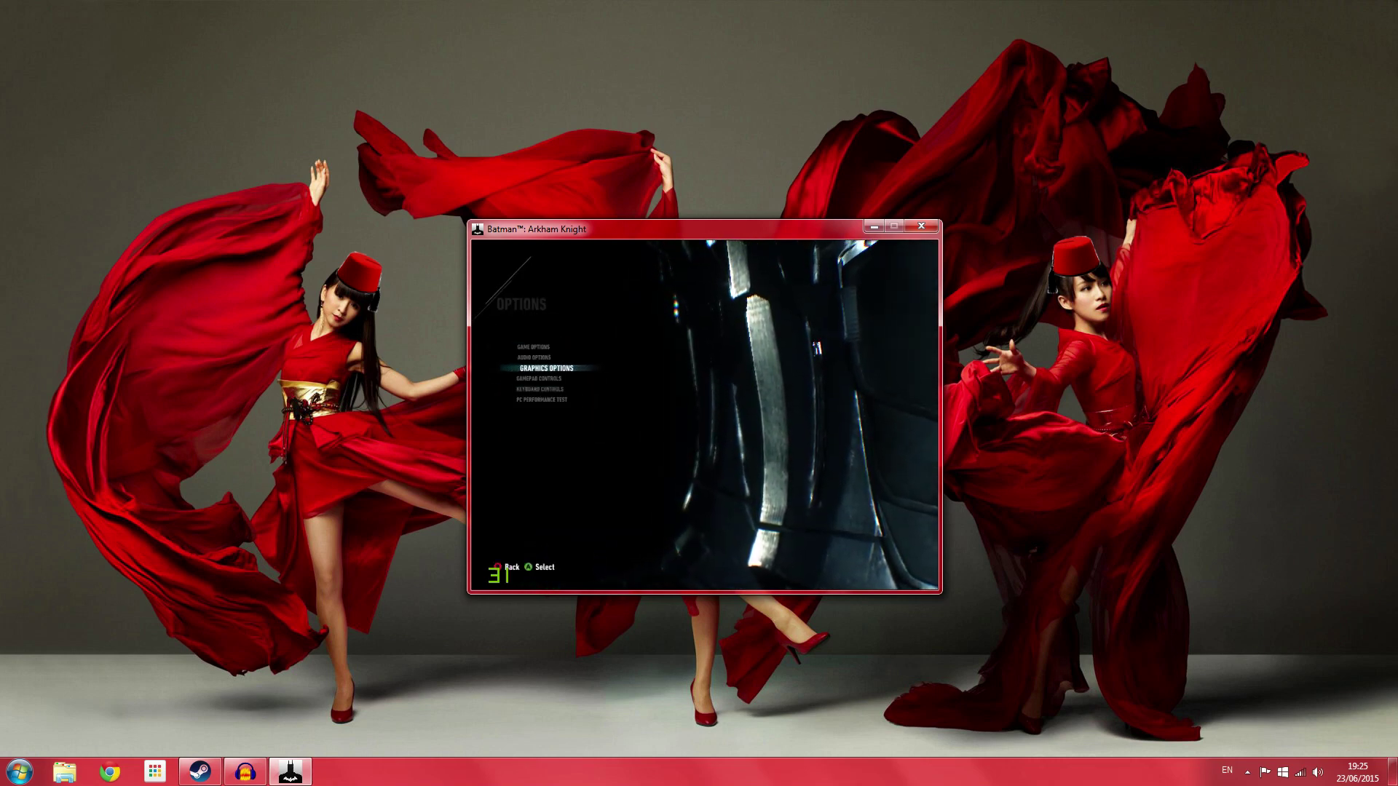
Step: Review Graphics Options: resolution, V-Sync, texture resolution, shadow quality and level of detail
key(Return)
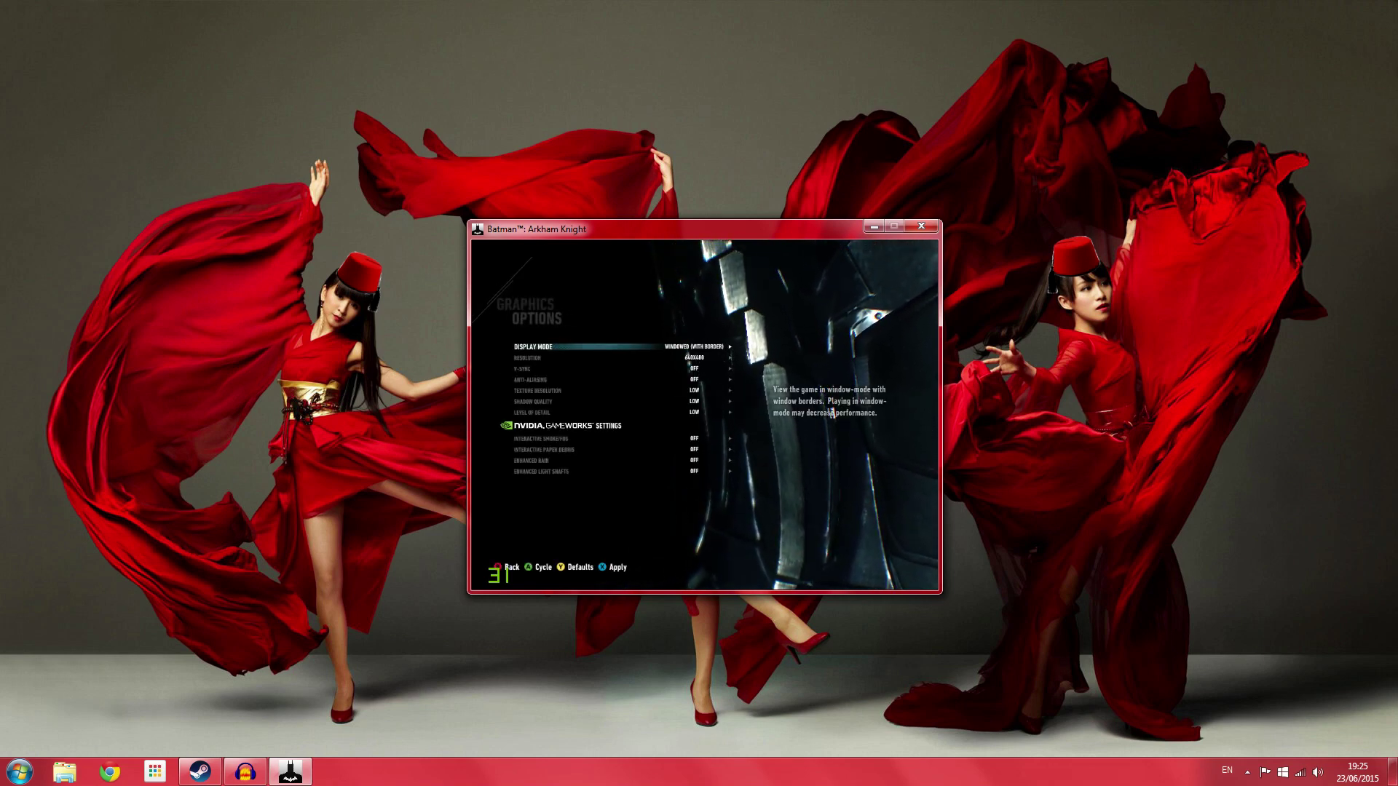
key(Down)
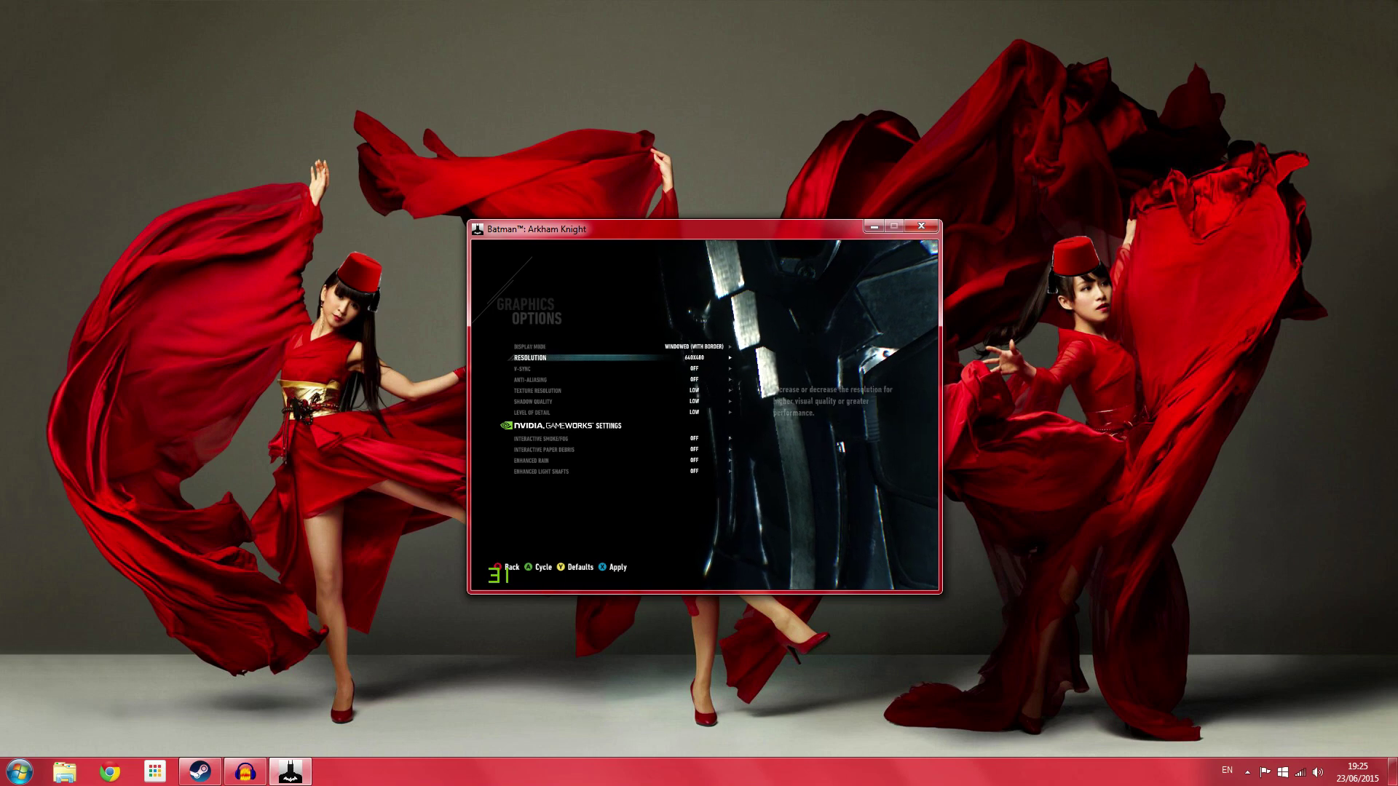
key(Down)
key(Down)
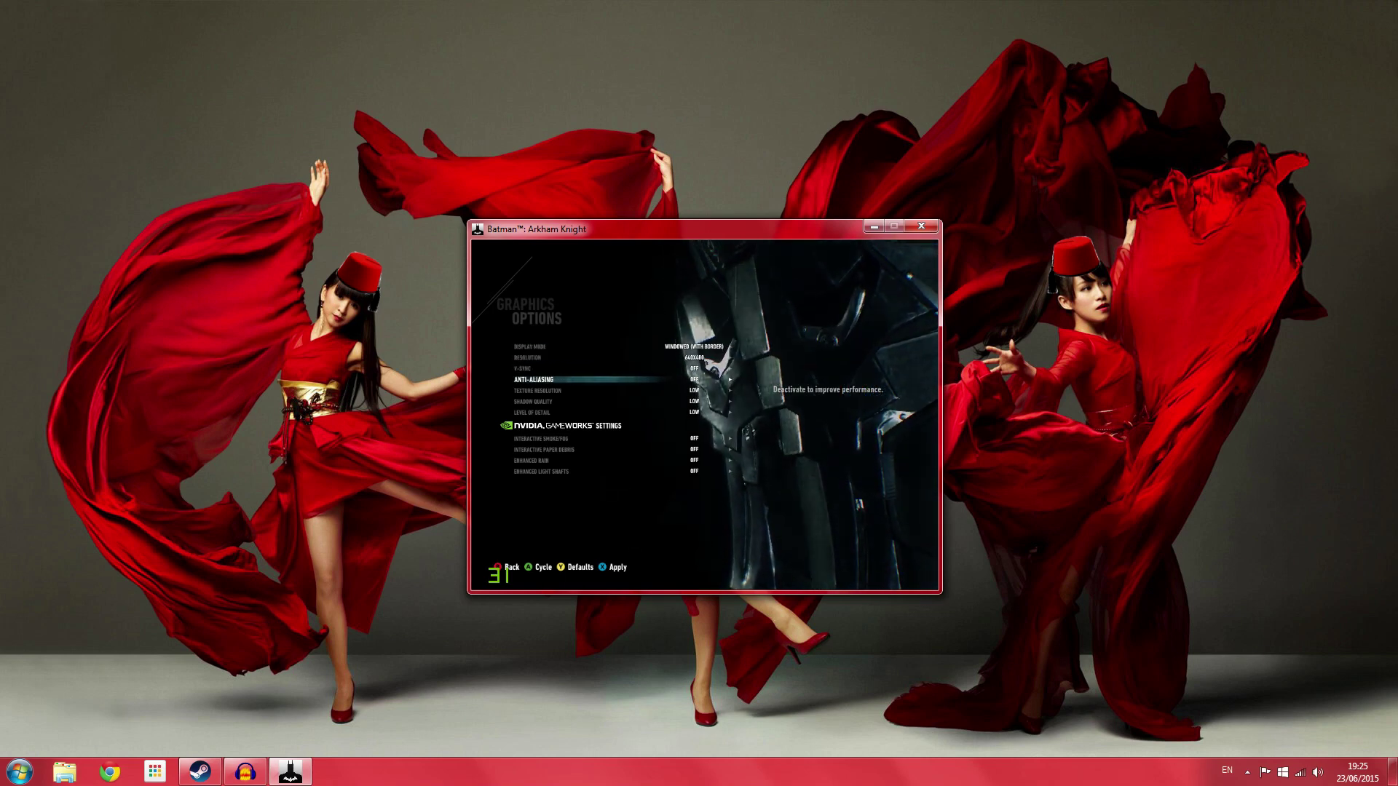
key(Down)
key(Down)
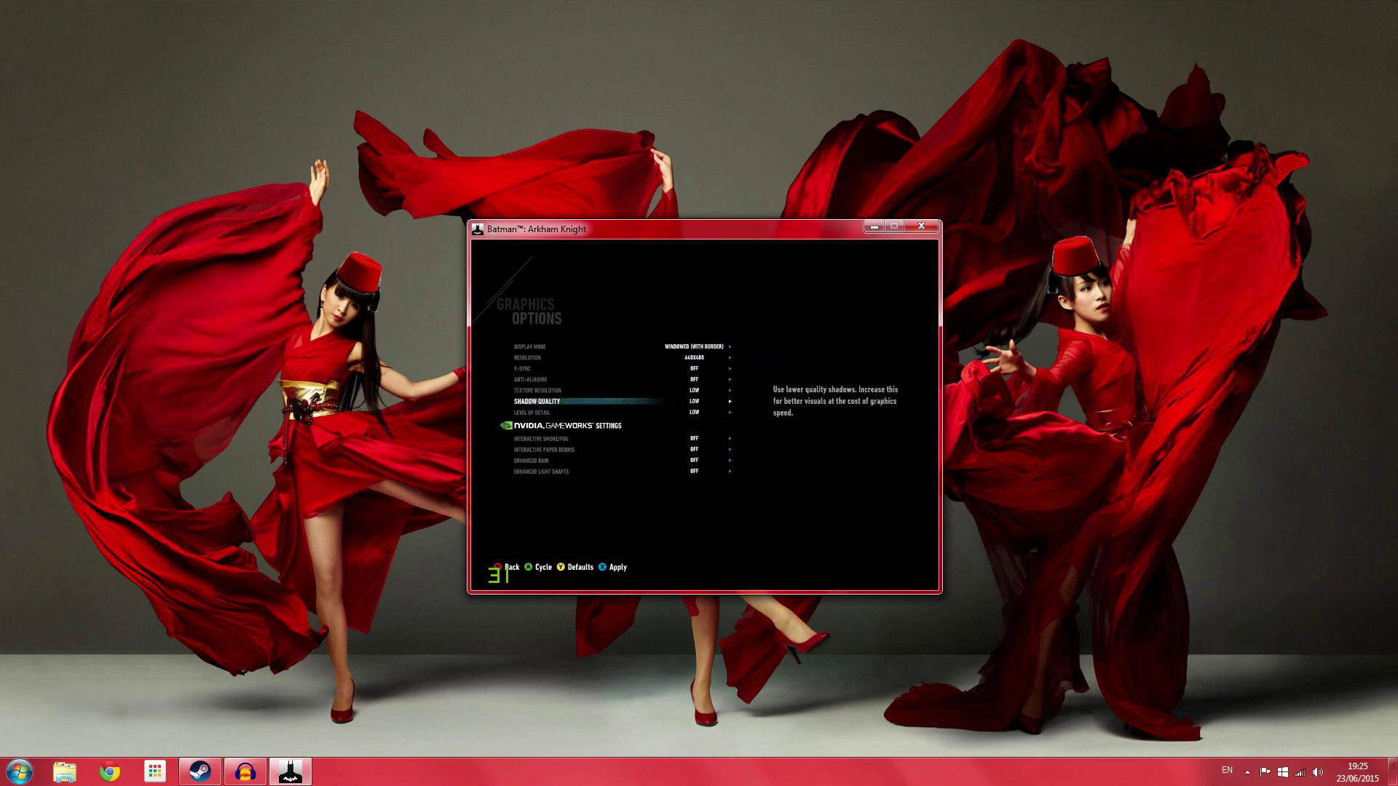
key(Down)
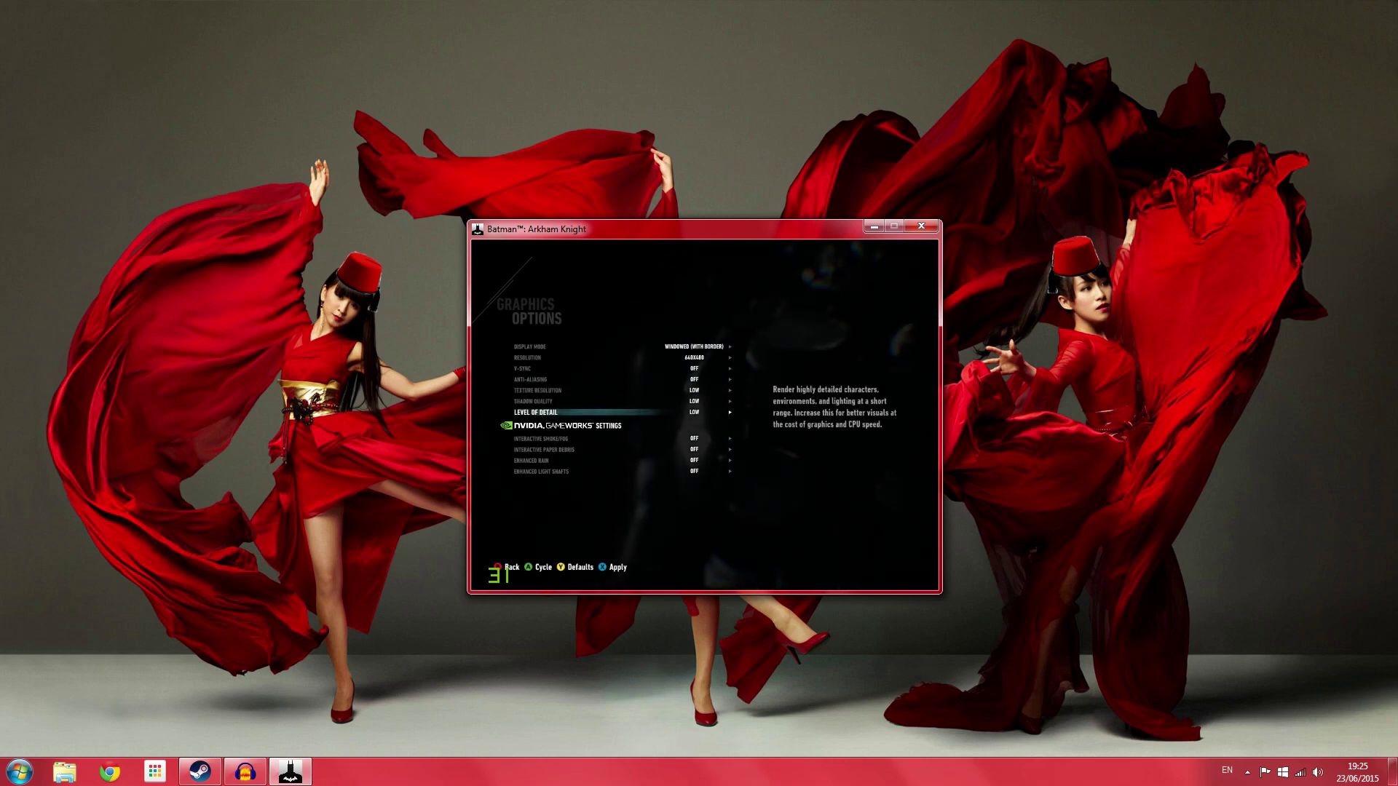
key(Down)
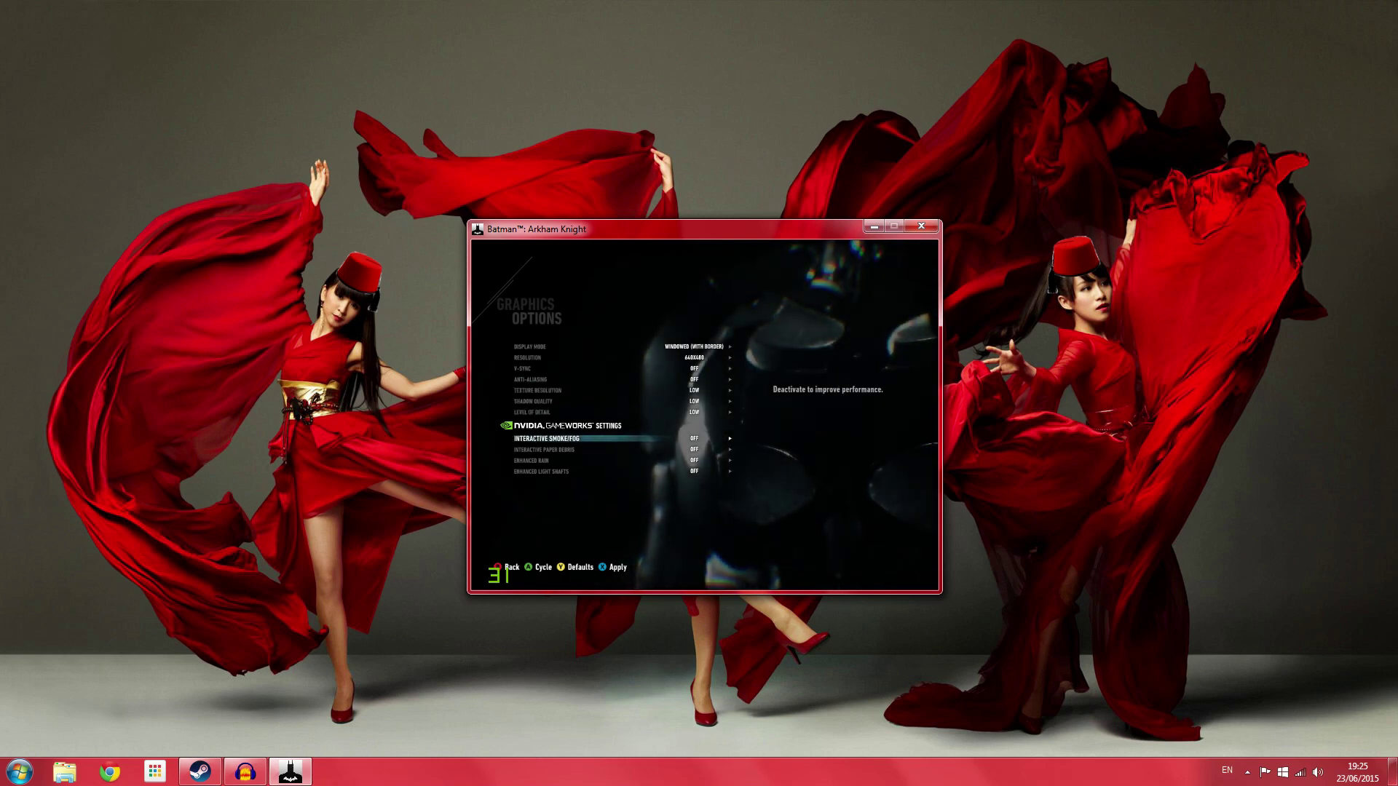
key(Up)
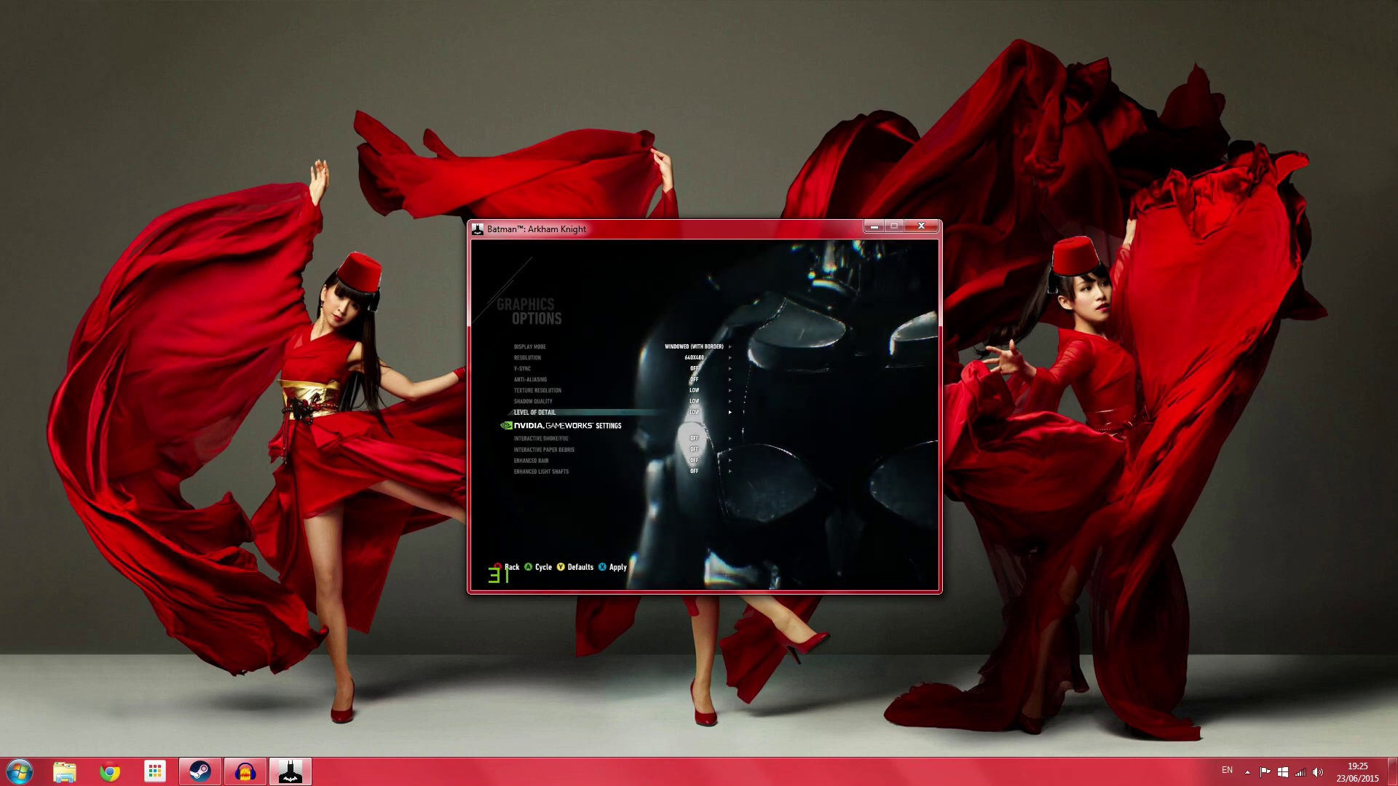
Step: Return to the main menu and select Continue Story
key(Escape)
key(Escape)
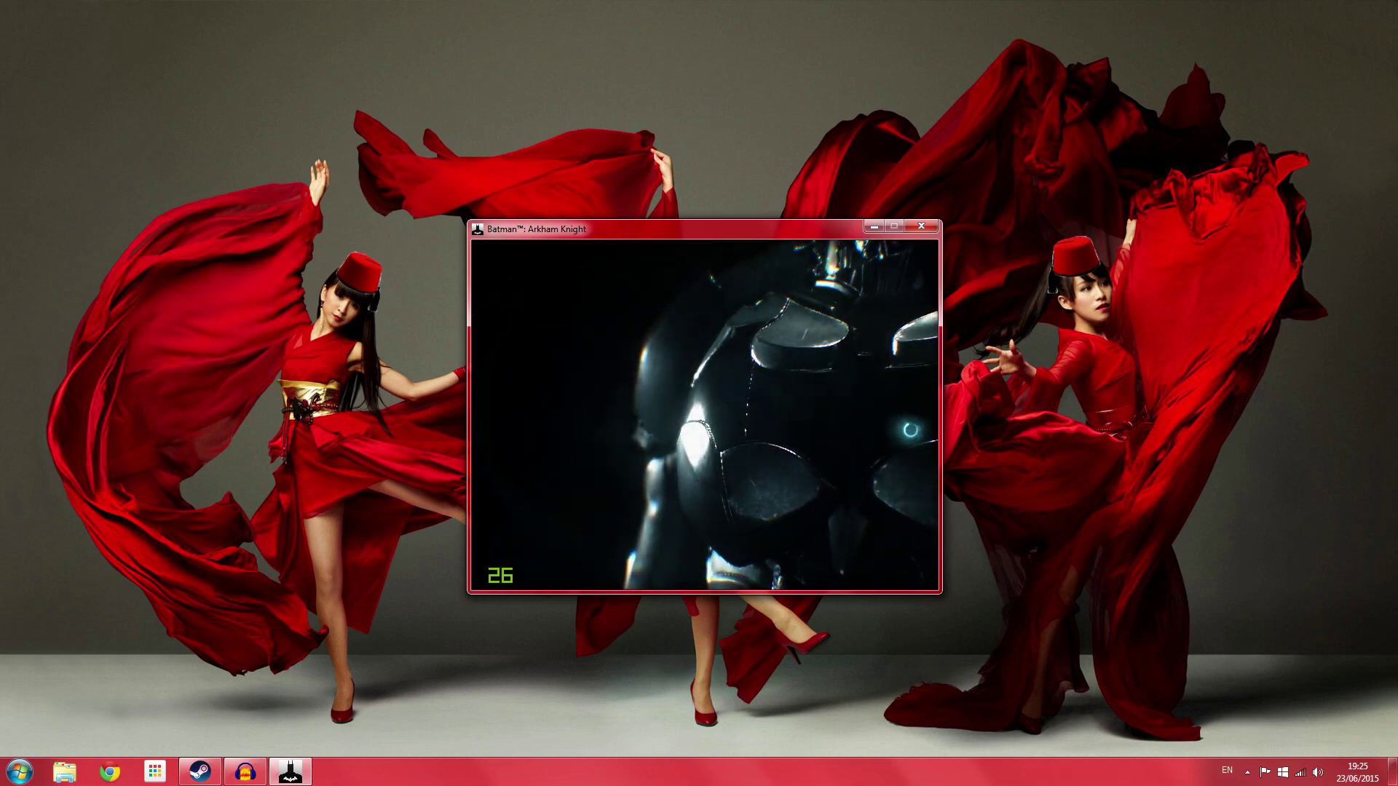
key(Up)
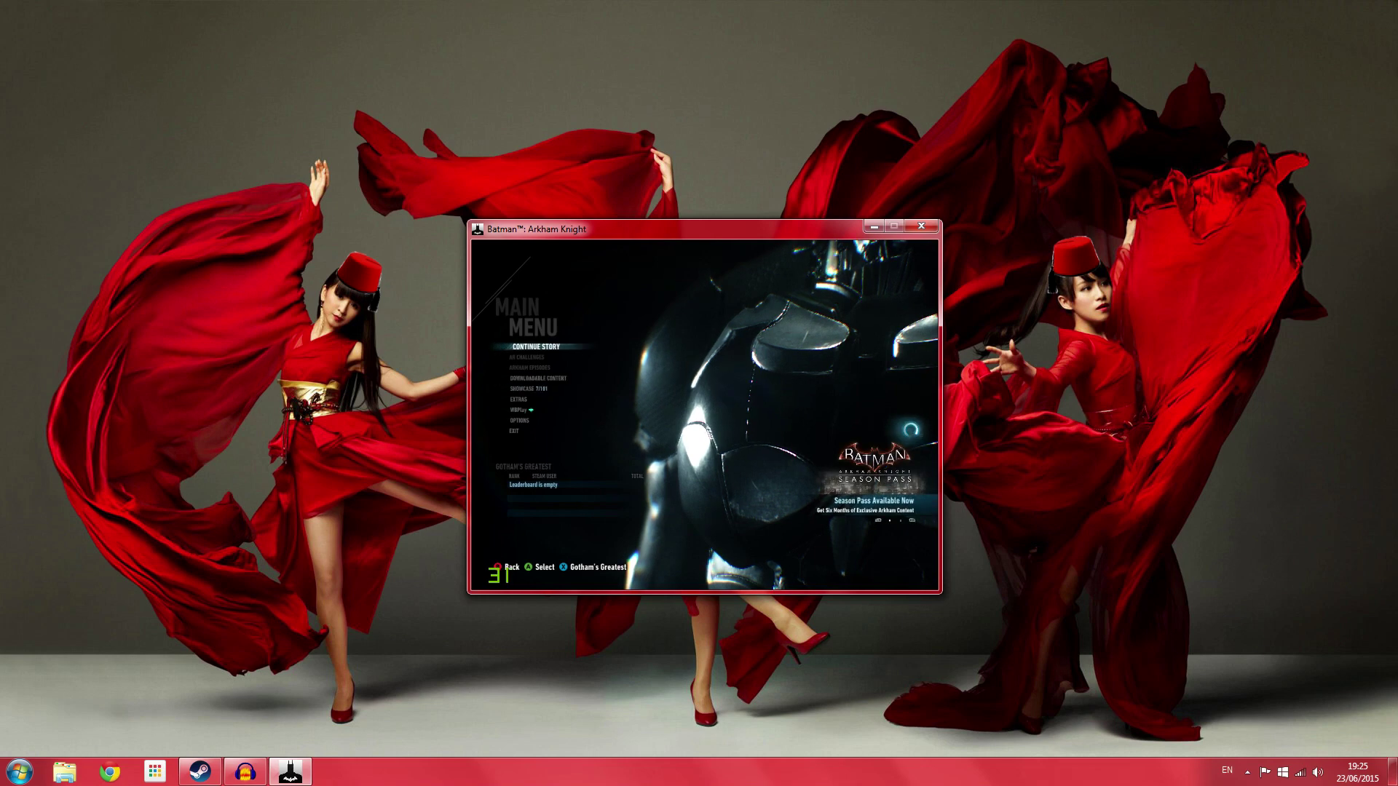
key(Return)
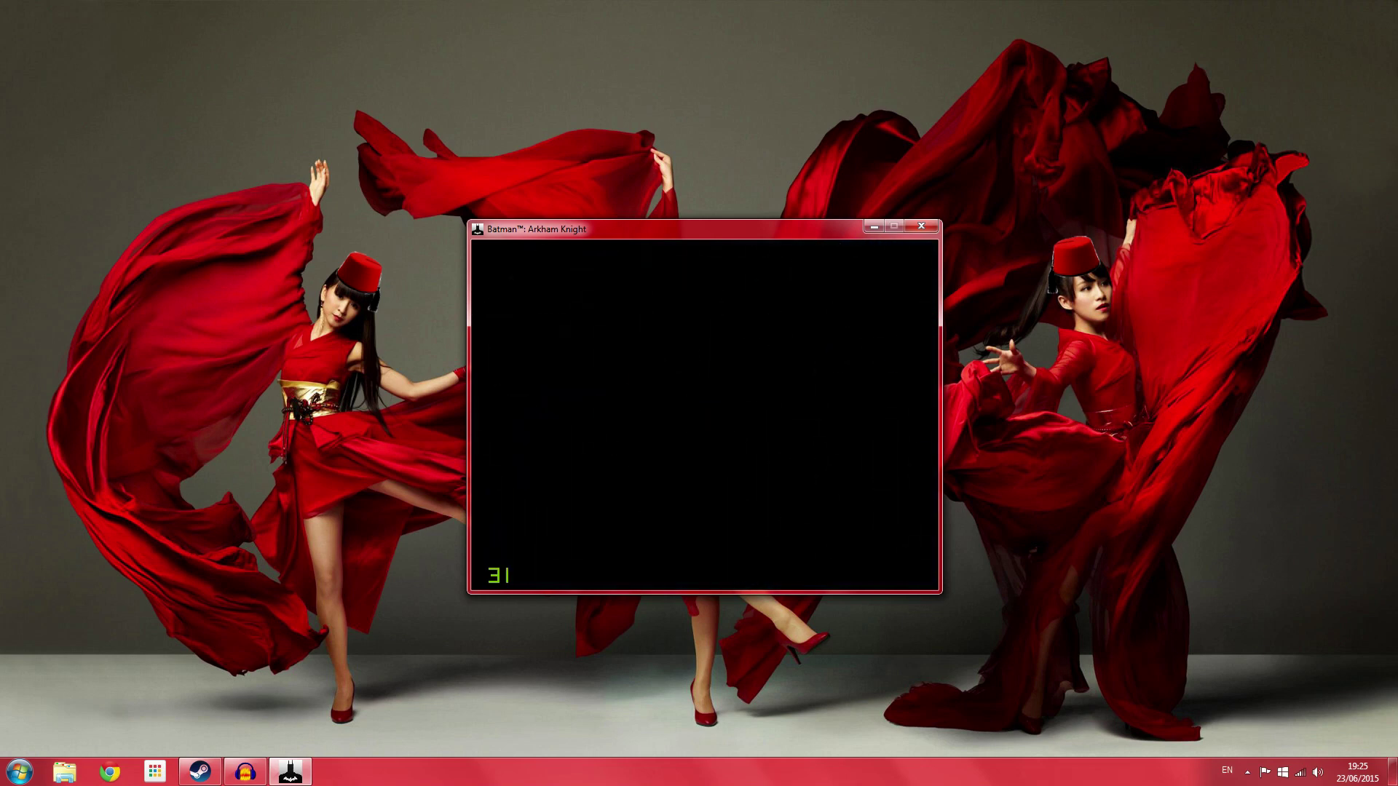